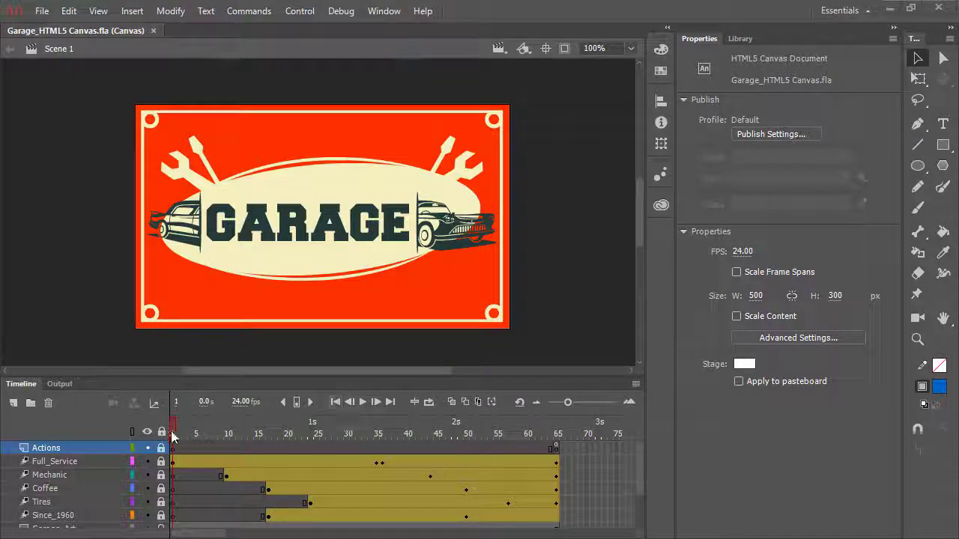
# Scrub the Garage banner timeline from frame 1 to frame 65 to preview the animation
pyautogui.moveTo(175, 438); pyautogui.dragTo(597, 433)
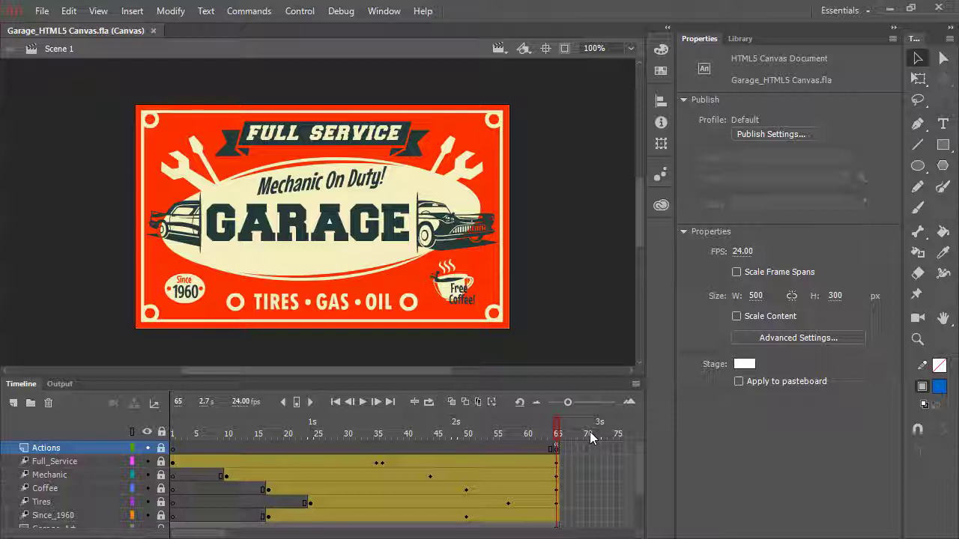
# Open Publish Settings and show the HTML/JS options with the Default Template
pyautogui.click(772, 134)
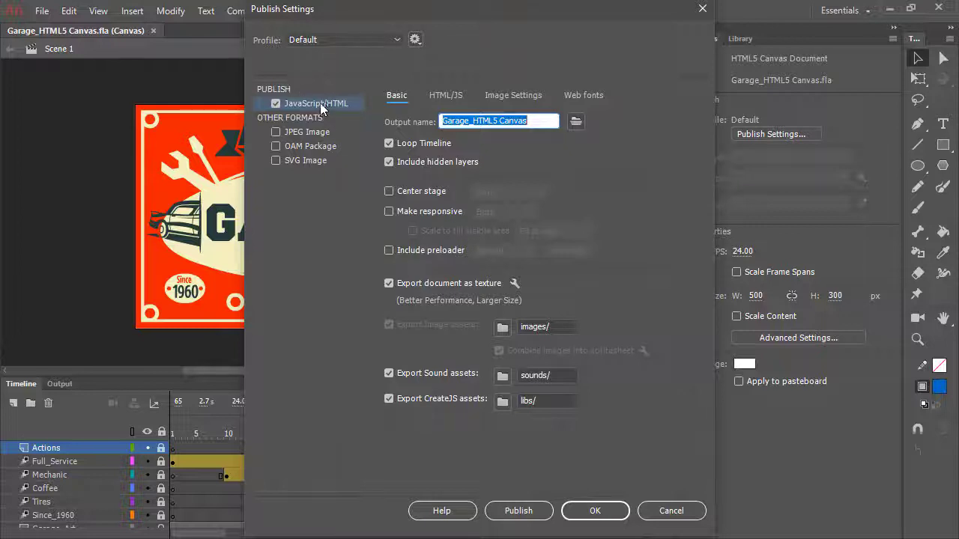
pyautogui.click(448, 97)
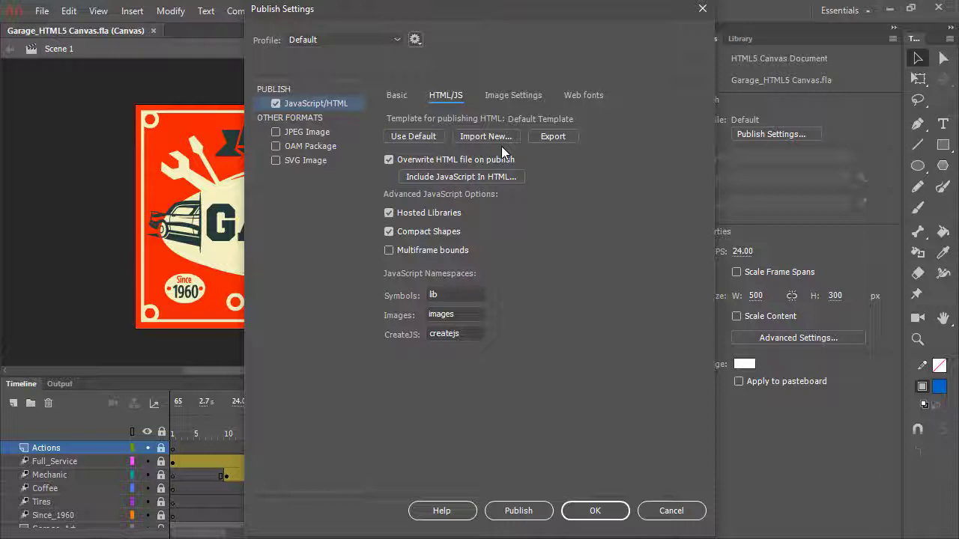
# Export the default HTML template and save it as custom.html
pyautogui.click(567, 136)
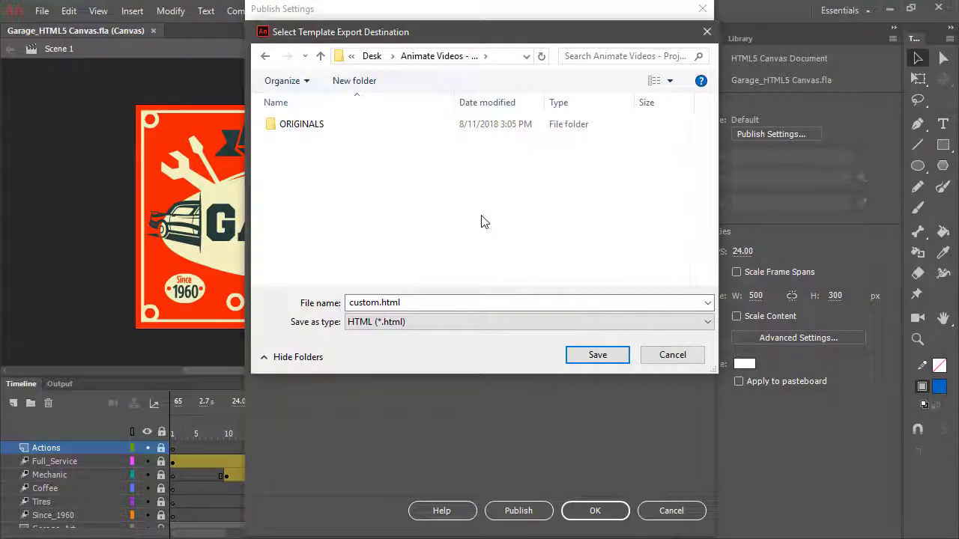
pyautogui.doubleClick(365, 302)
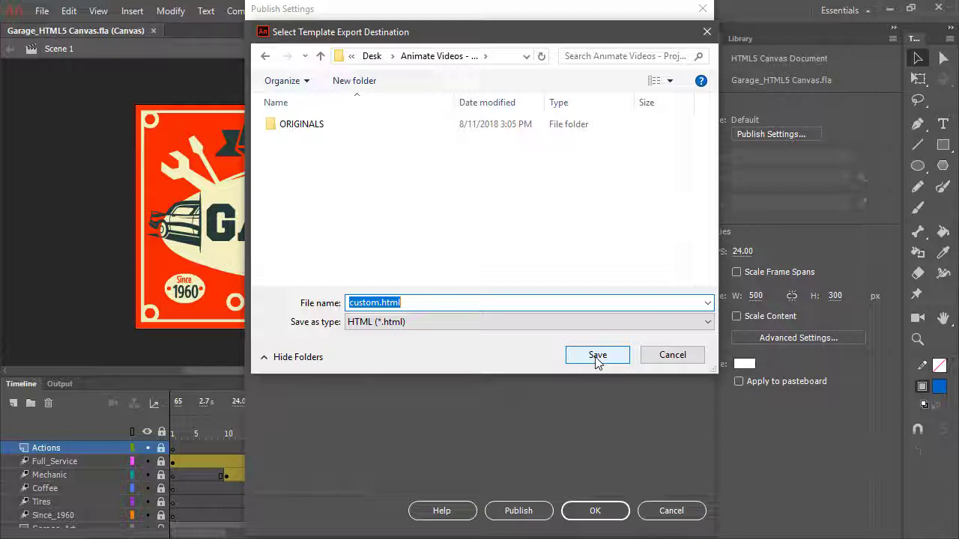
pyautogui.click(597, 360)
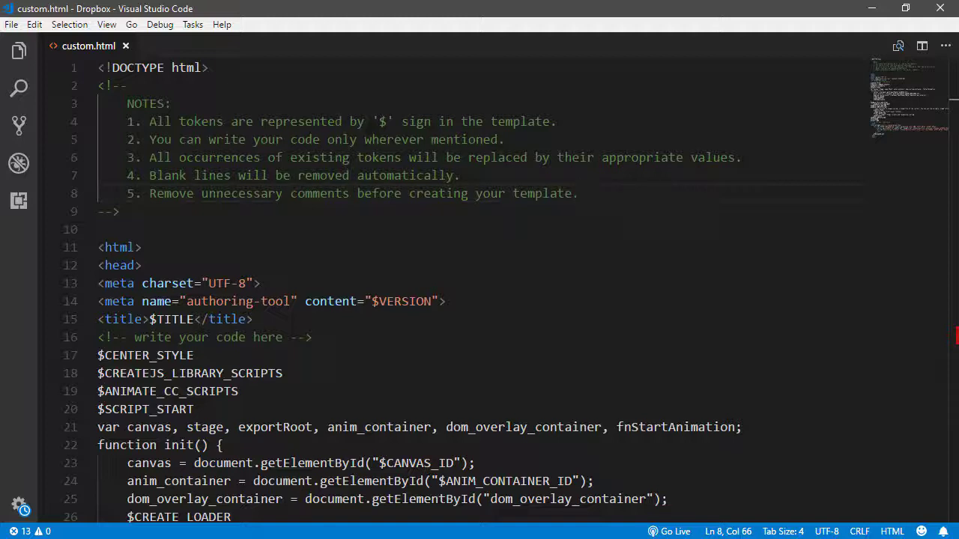
pyautogui.moveTo(311, 337); pyautogui.dragTo(98, 337)
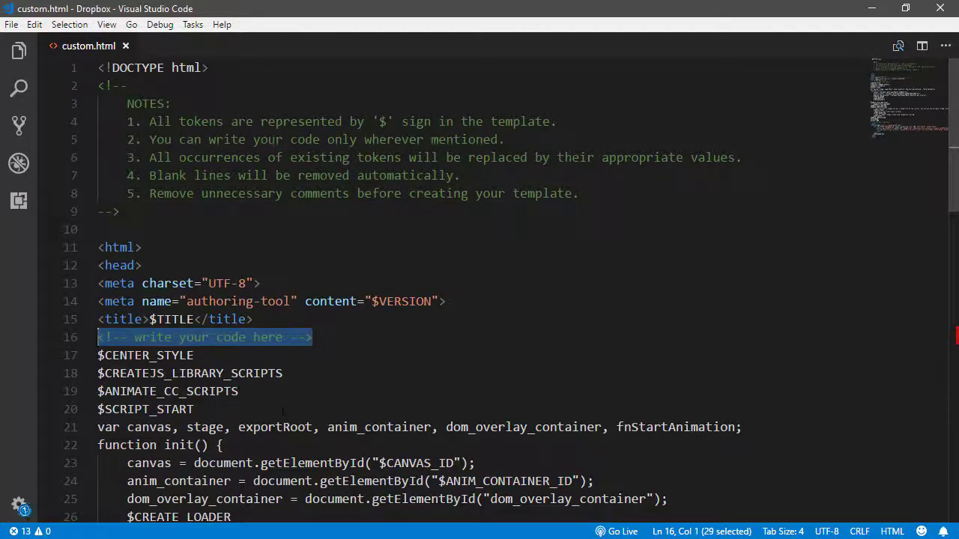
pyautogui.click(329, 339)
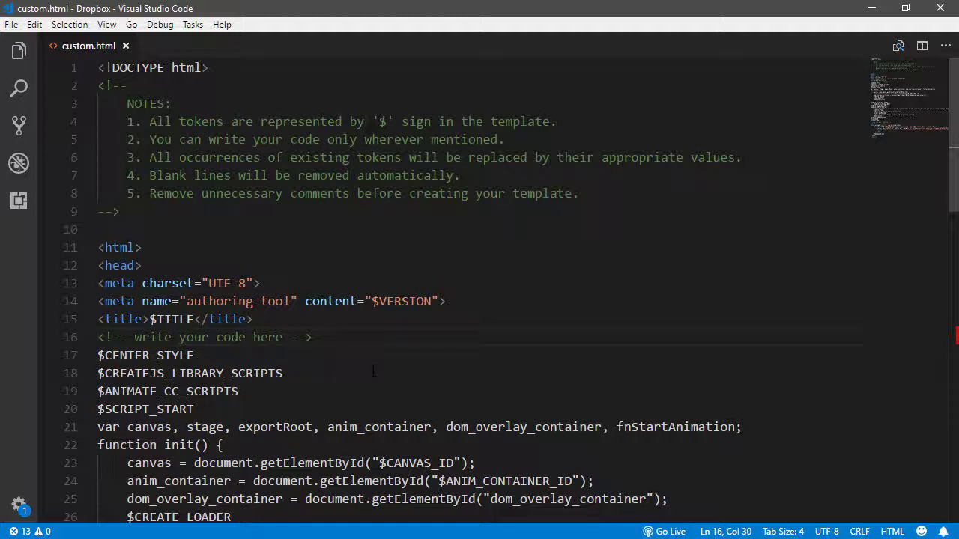
pyautogui.moveTo(284, 374); pyautogui.dragTo(97, 373)
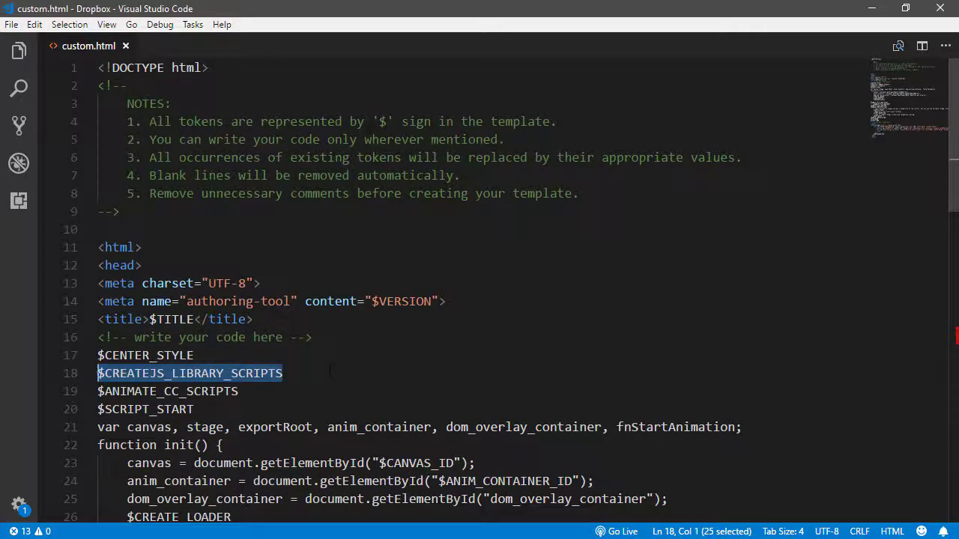
pyautogui.click(327, 367)
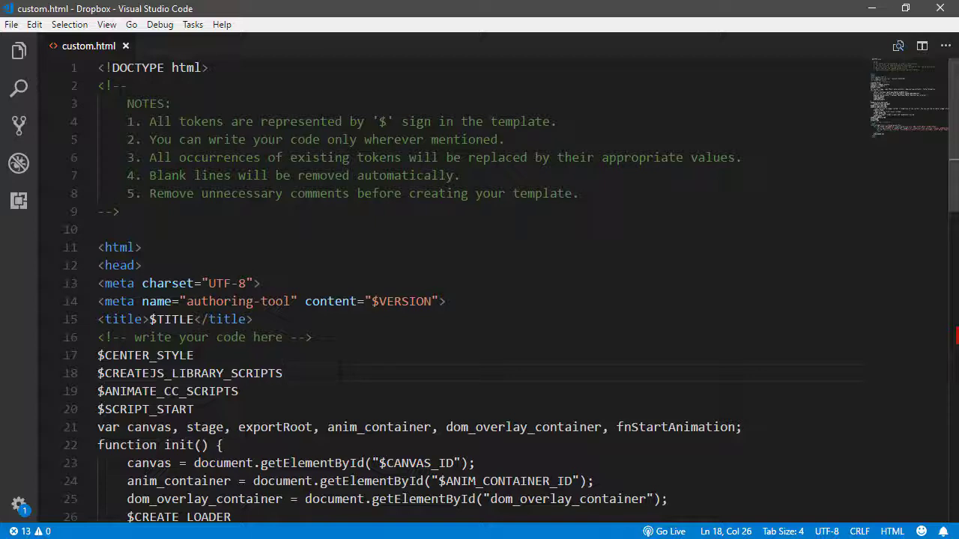
# In custom.html, add blank lines after the line 43 comment, before the closing head tag
pyautogui.scroll(-3, 903, 83)
pyautogui.moveTo(903, 88); pyautogui.dragTo(905, 133)
pyautogui.click(165, 130)
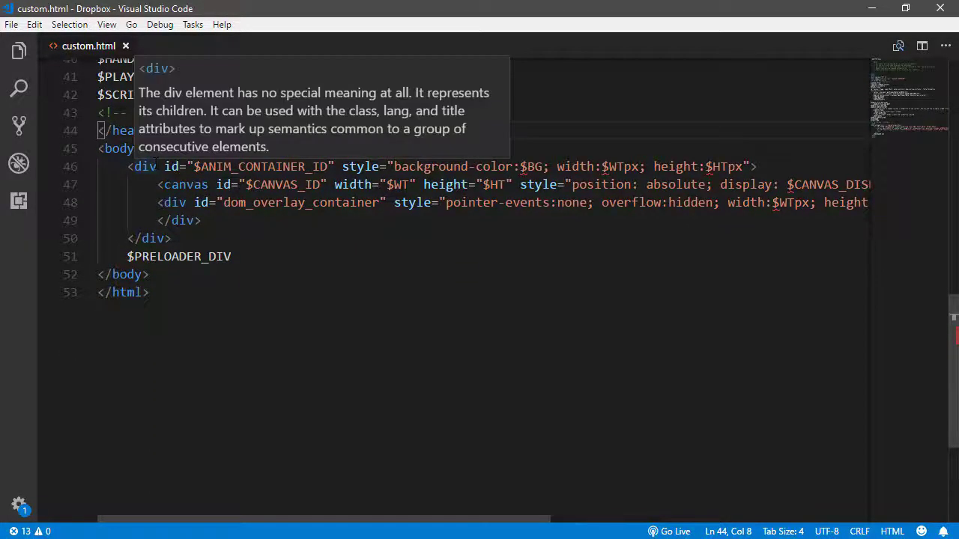
pyautogui.moveTo(909, 128)
pyautogui.moveTo(913, 131); pyautogui.dragTo(910, 118)
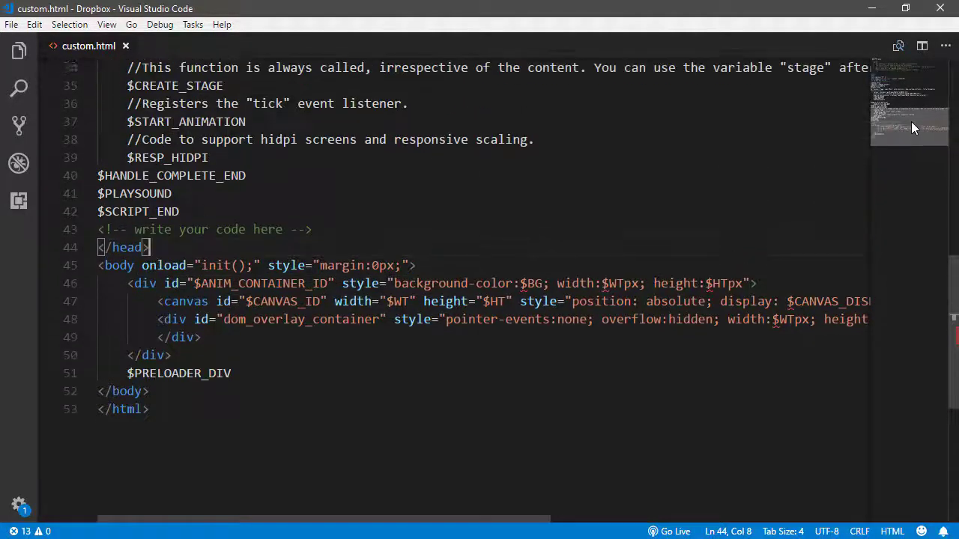
pyautogui.click(373, 265)
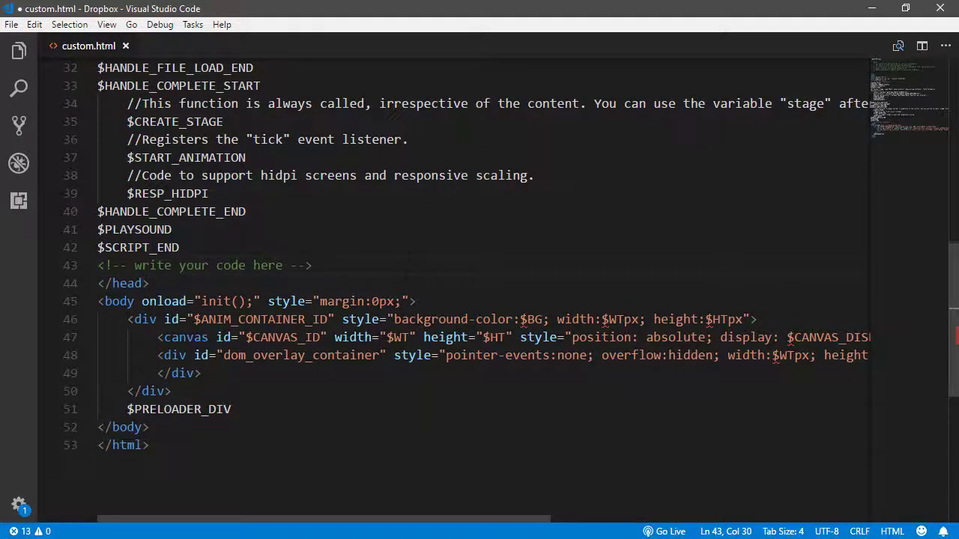
pyautogui.press('Return')
pyautogui.press('Return')
pyautogui.press('Return')
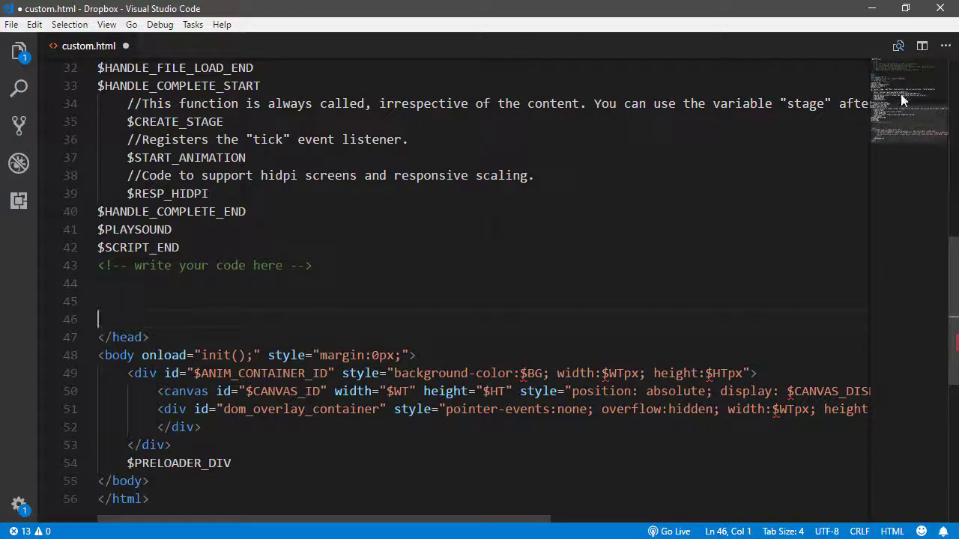
pyautogui.moveTo(911, 122); pyautogui.dragTo(905, 73)
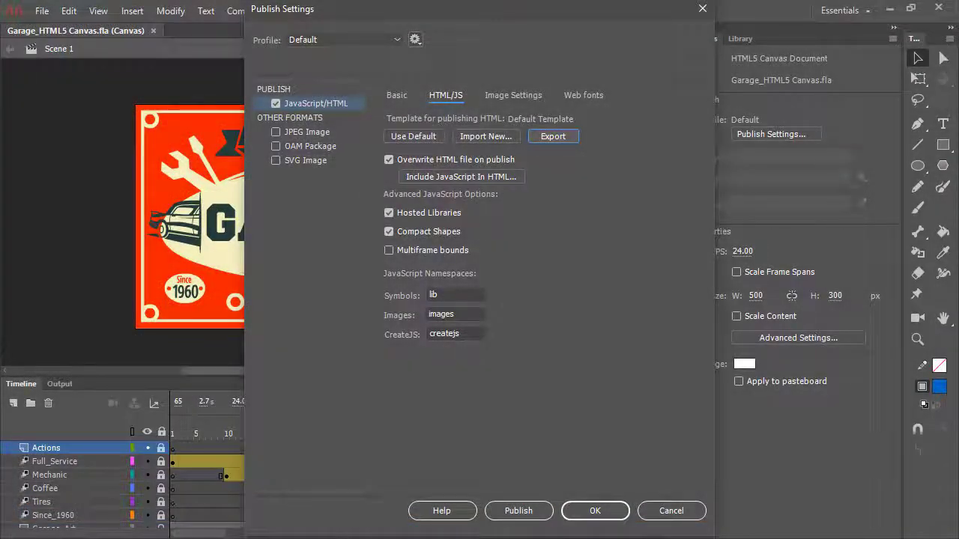
# Import custom.html as the HTML publishing template and confirm the publish settings with OK
pyautogui.click(488, 142)
pyautogui.click(104, 124)
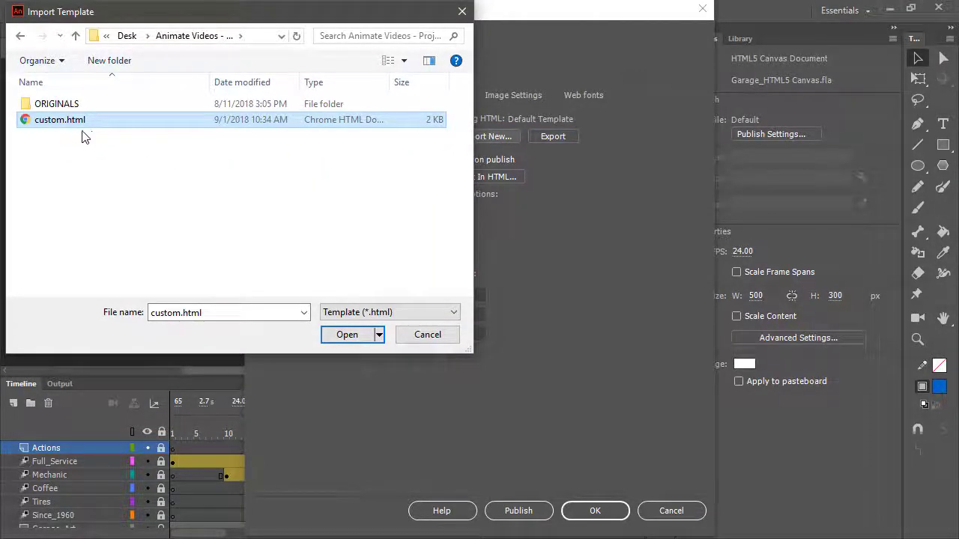
pyautogui.click(345, 336)
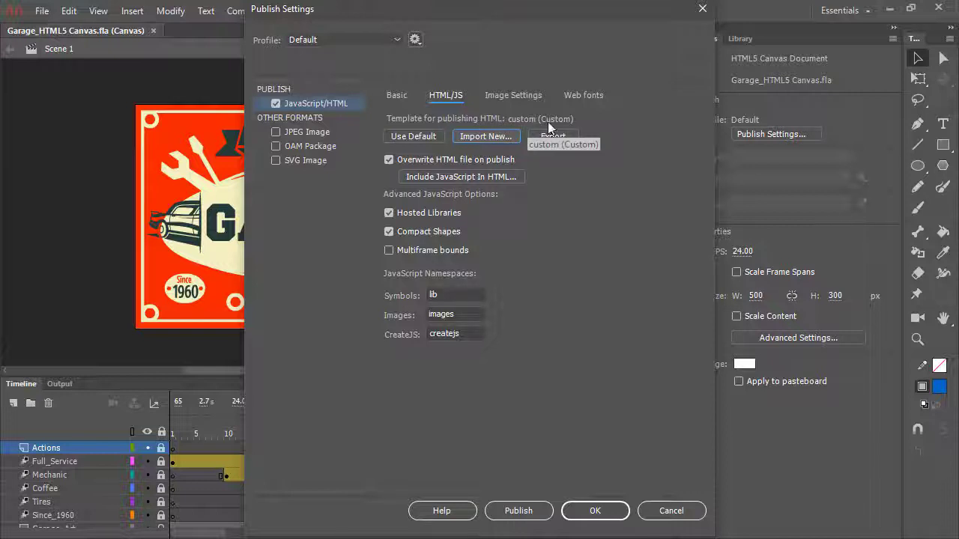
pyautogui.click(596, 510)
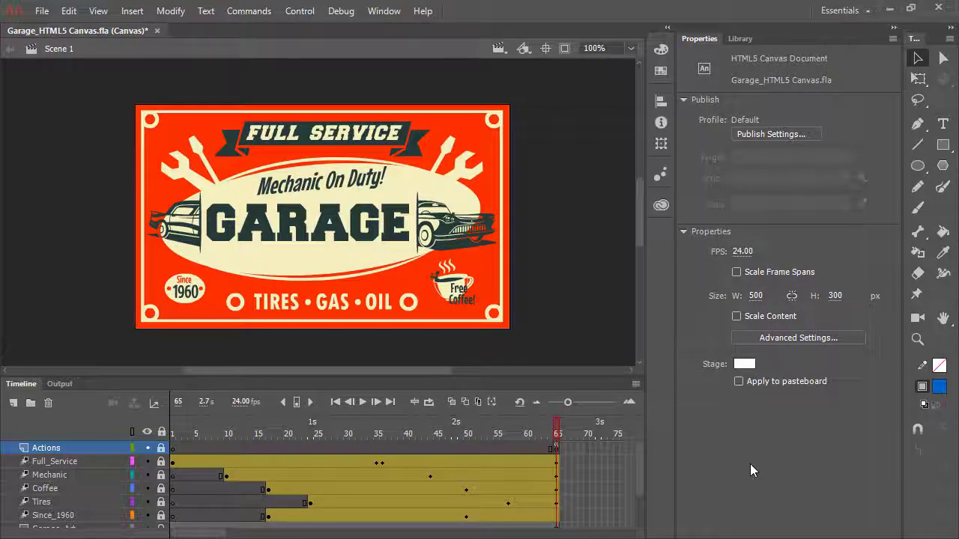